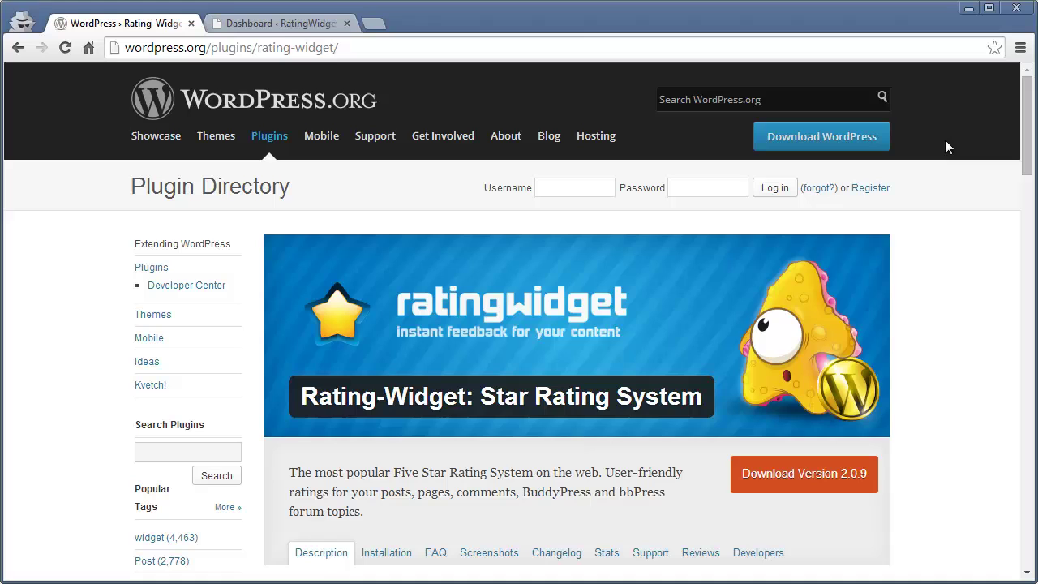
Switch from the plugin directory page to the blog's admin dashboard and search for the new plugin "ratingwidget".
{"action": "left_click_drag", "start_coordinate": [1023, 134], "coordinate": [1025, 170]}
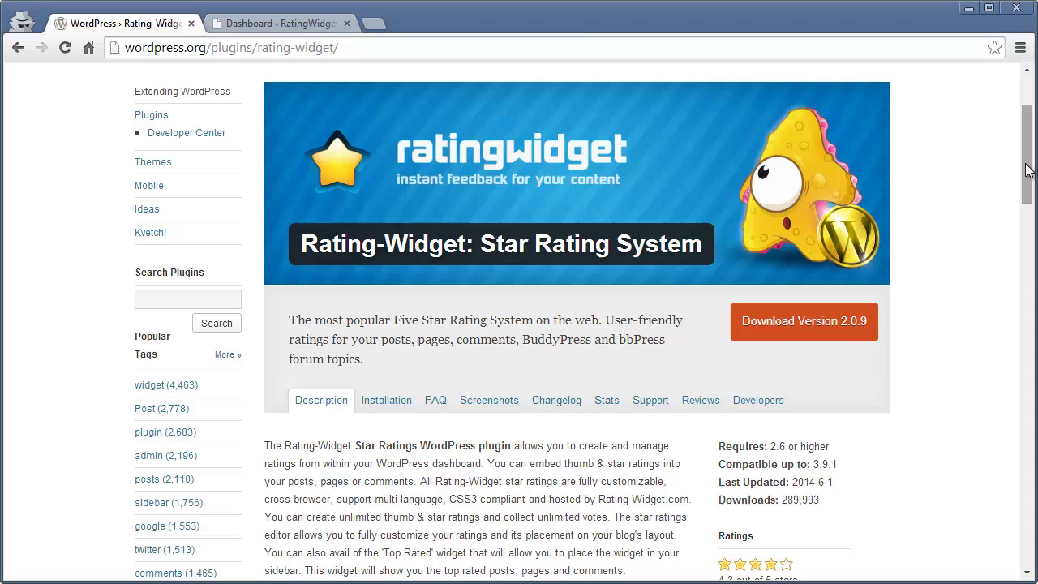
{"action": "left_click", "coordinate": [304, 28]}
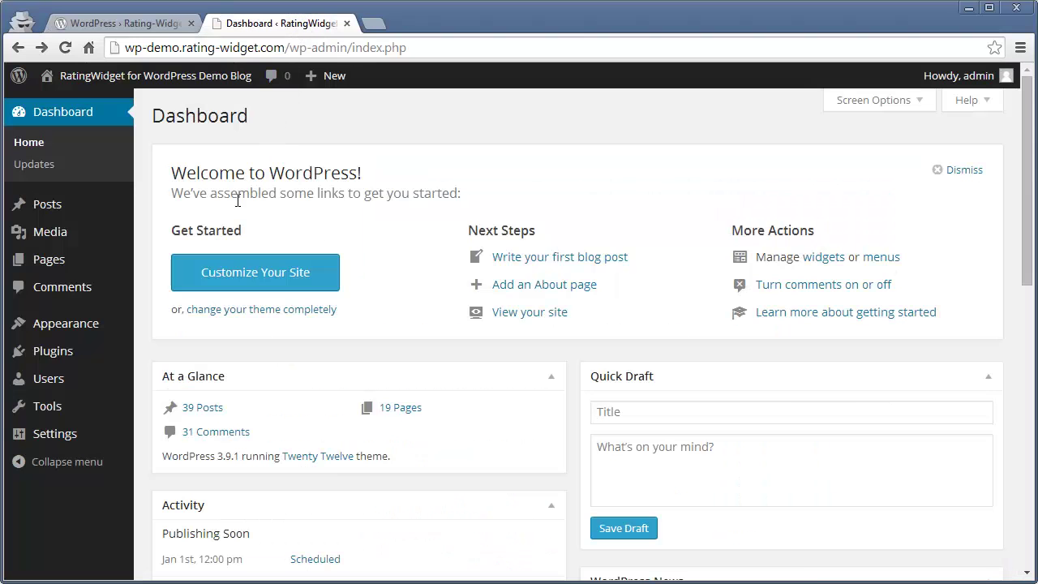
{"action": "mouse_move", "coordinate": [111, 353]}
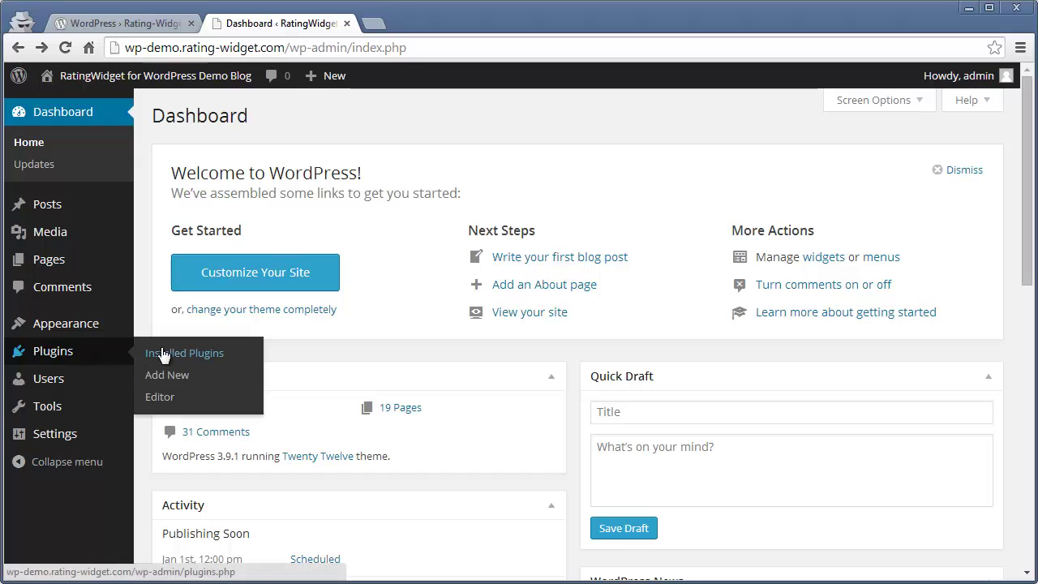
{"action": "left_click", "coordinate": [241, 375]}
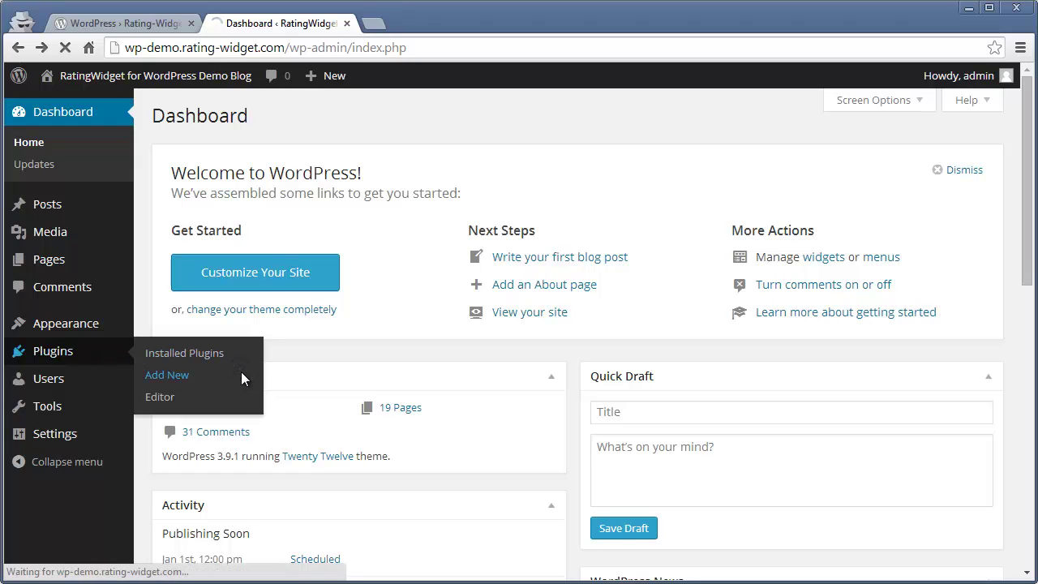
{"action": "type", "text": "ra"}
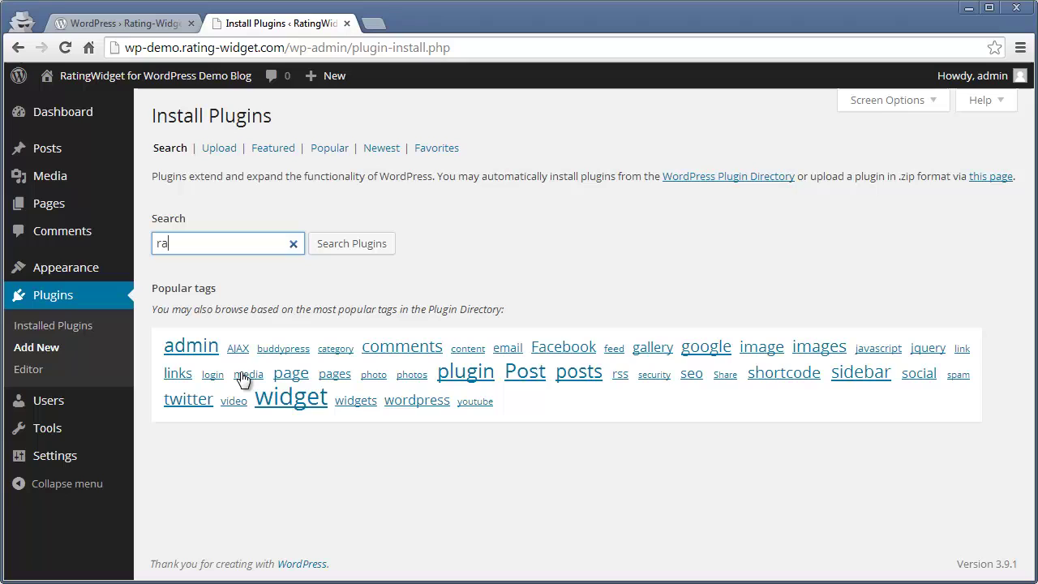
{"action": "type", "text": "tingwidget"}
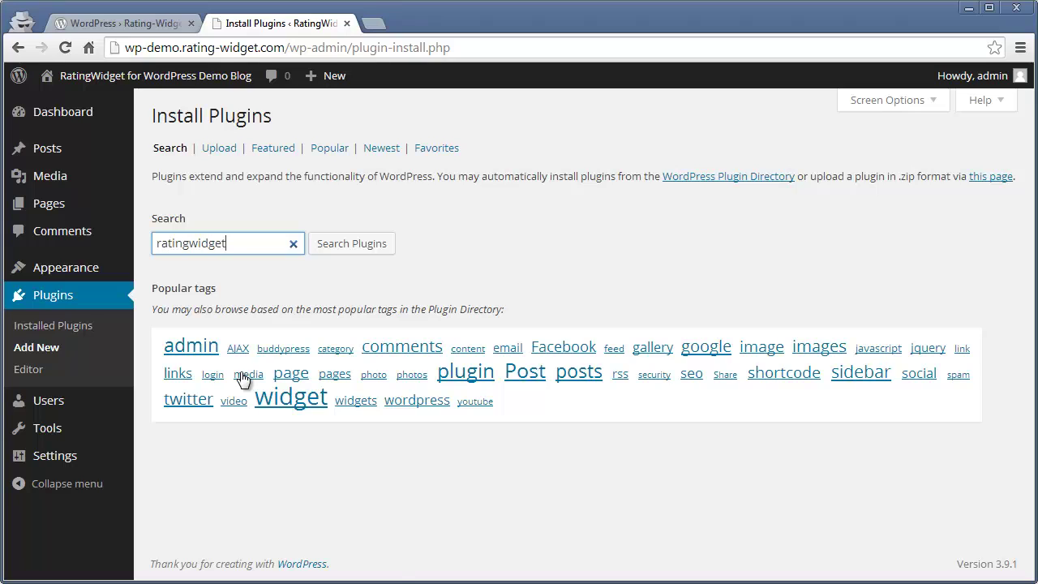
{"action": "left_click", "coordinate": [338, 246]}
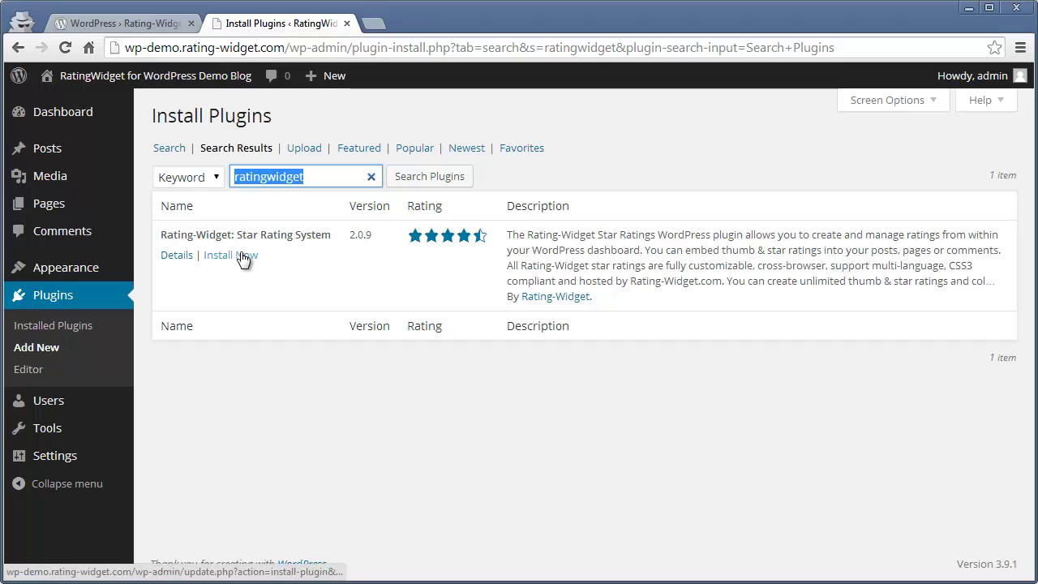
Install the Rating-Widget: Star Rating System plugin and activate it.
{"action": "left_click", "coordinate": [243, 256]}
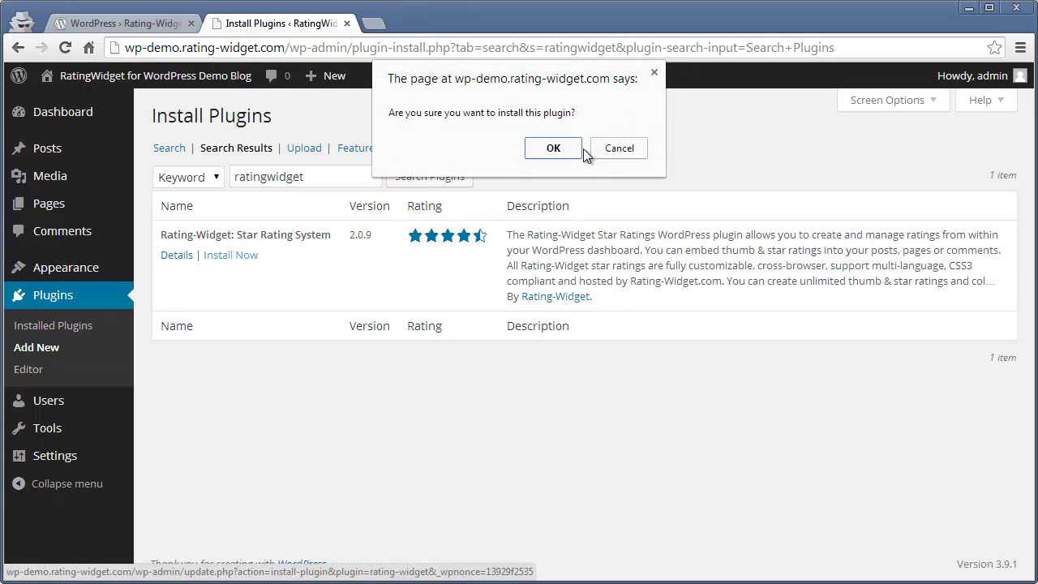
{"action": "left_click", "coordinate": [575, 148]}
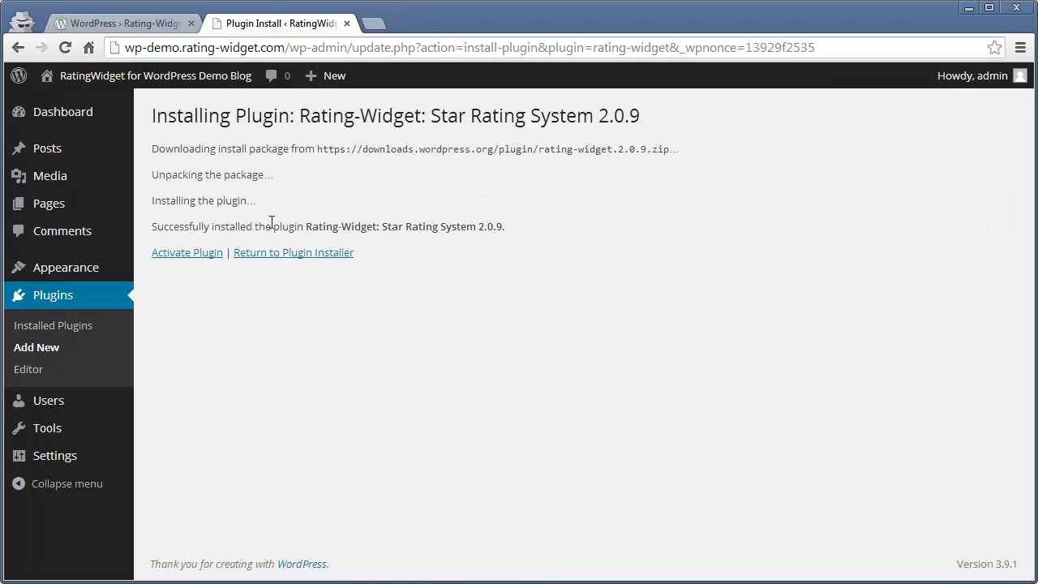
{"action": "left_click", "coordinate": [186, 254]}
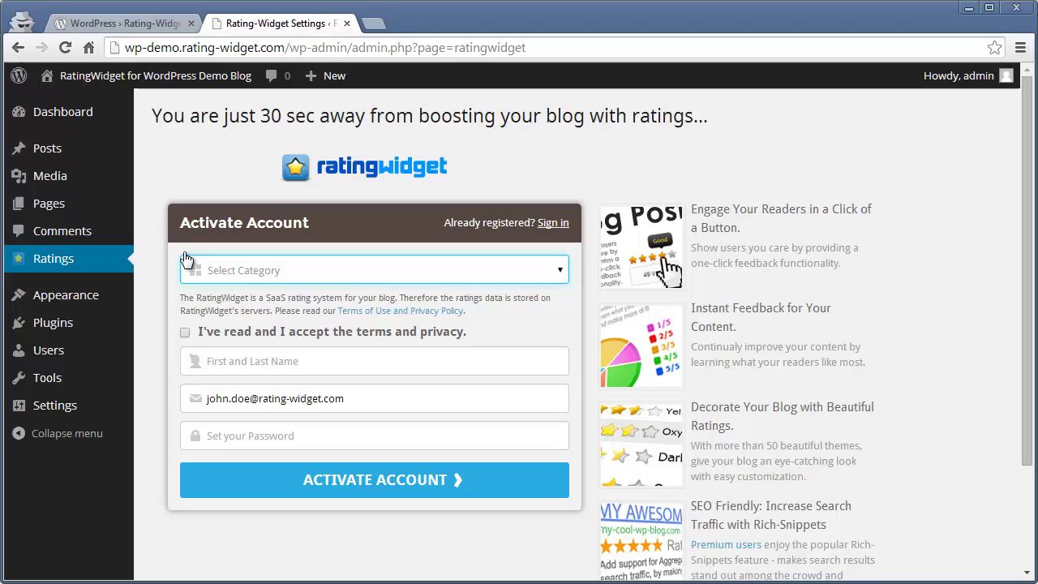
Activate the RatingWidget account with category Entertainment, the terms and privacy accepted, the full name and an account password.
{"action": "left_click", "coordinate": [260, 272]}
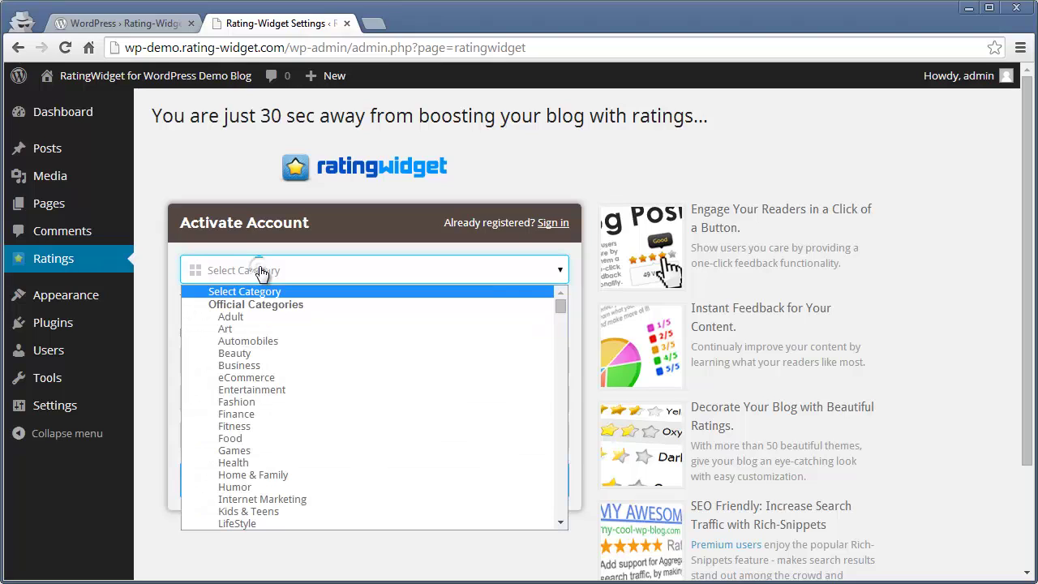
{"action": "left_click", "coordinate": [260, 389]}
{"action": "left_click", "coordinate": [257, 333]}
{"action": "left_click", "coordinate": [360, 366]}
{"action": "type", "text": "John Doe"}
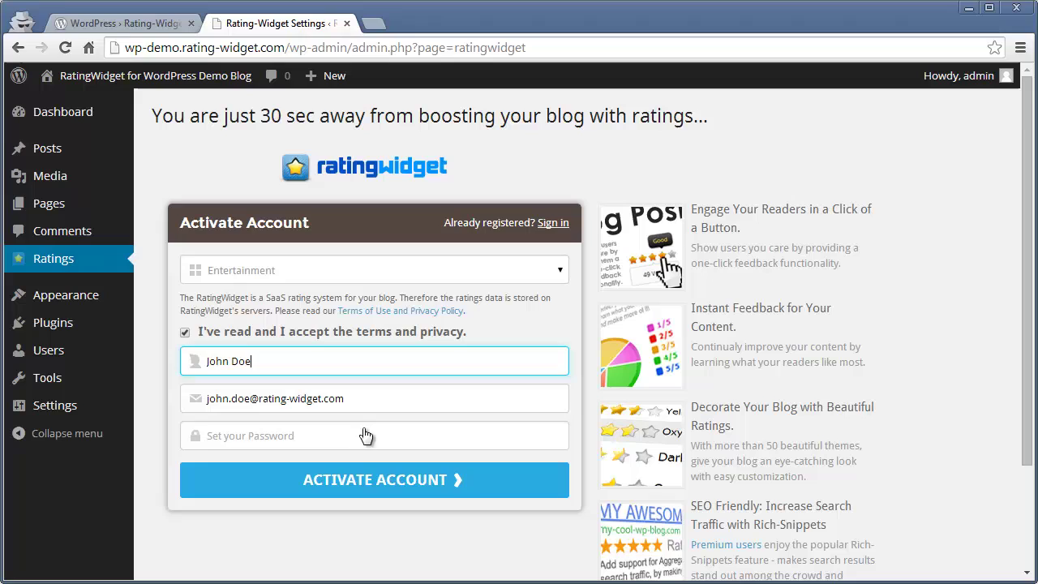
{"action": "left_click", "coordinate": [361, 436]}
{"action": "type", "text": "*"}
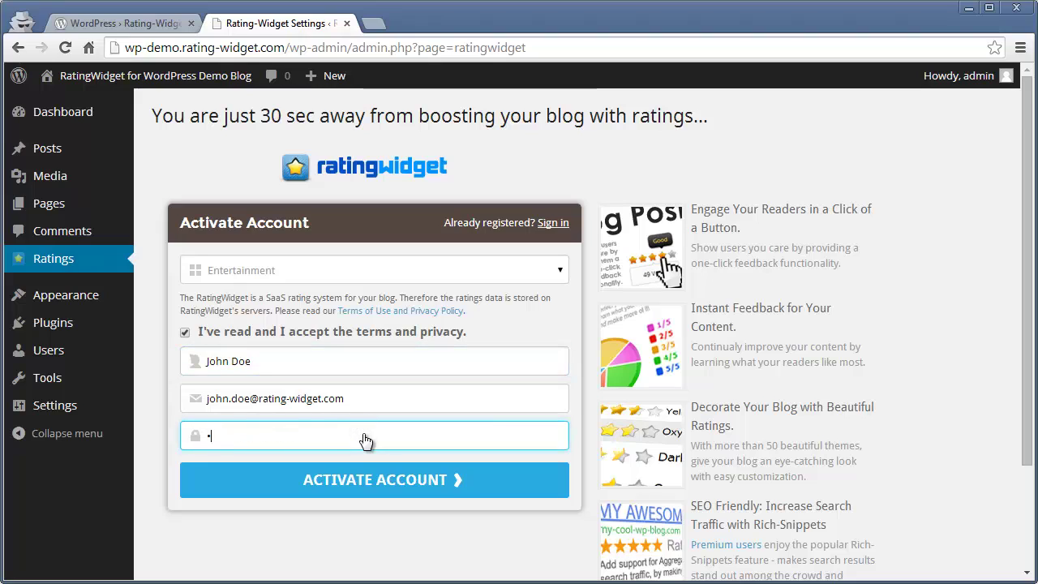
{"action": "left_click", "coordinate": [370, 484]}
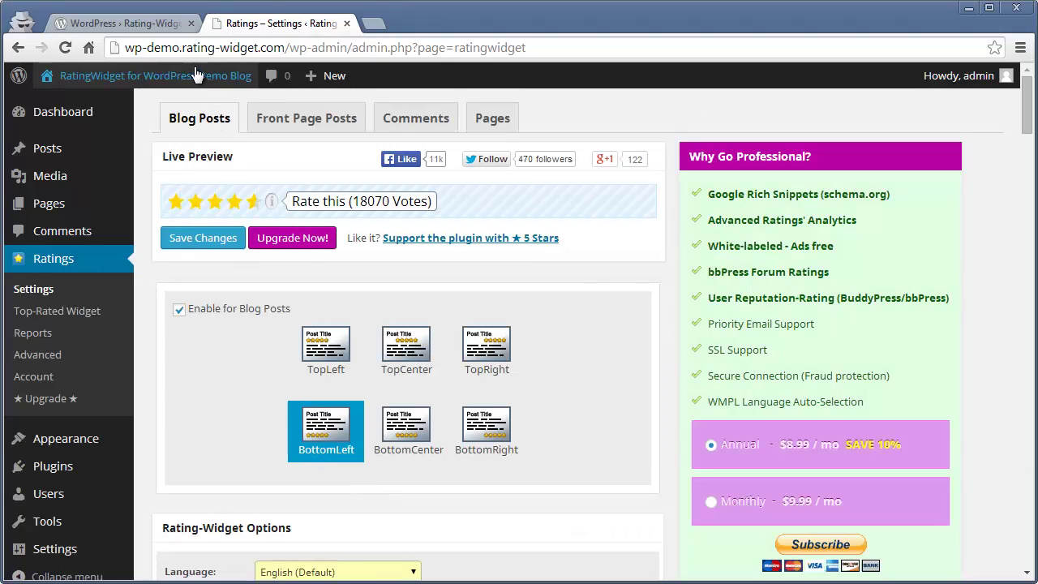
View the live blog in a new tab, open the featured post "Why should I add a Rating System for my WordPress?" and rate it five stars.
{"action": "mouse_move", "coordinate": [195, 74]}
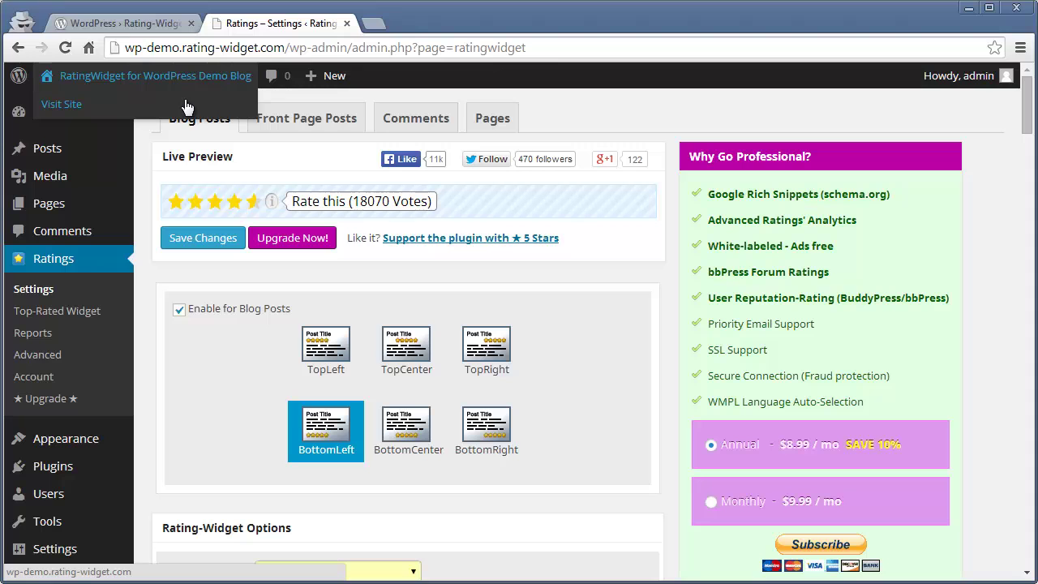
{"action": "middle_click", "coordinate": [186, 105]}
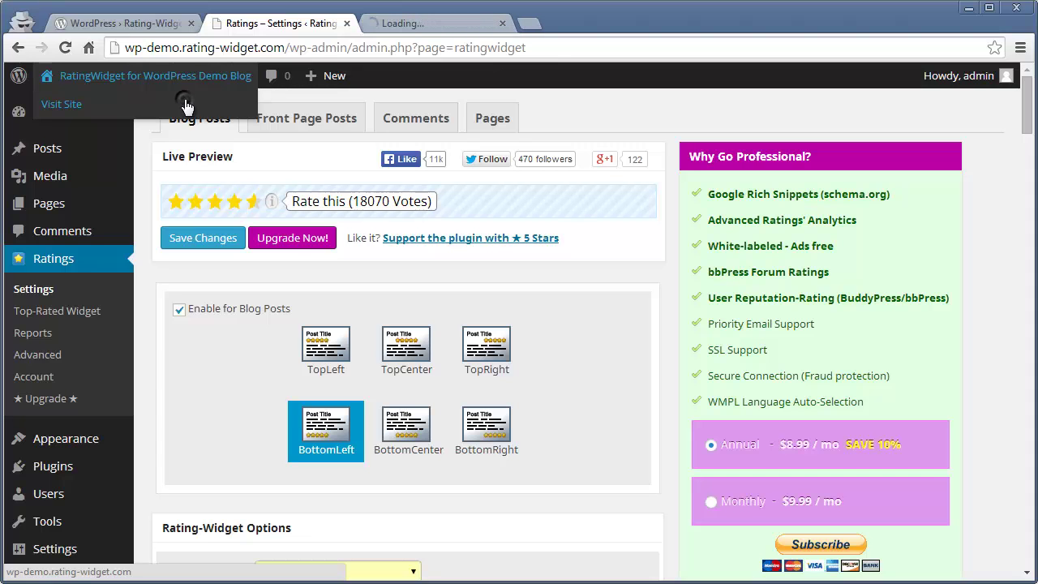
{"action": "left_click", "coordinate": [408, 22]}
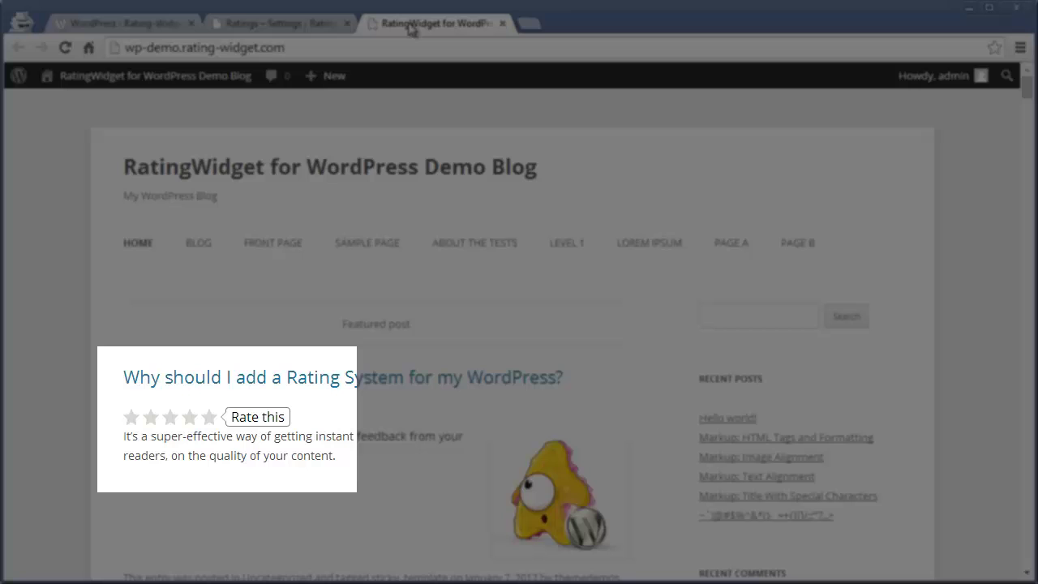
{"action": "left_click", "coordinate": [241, 378]}
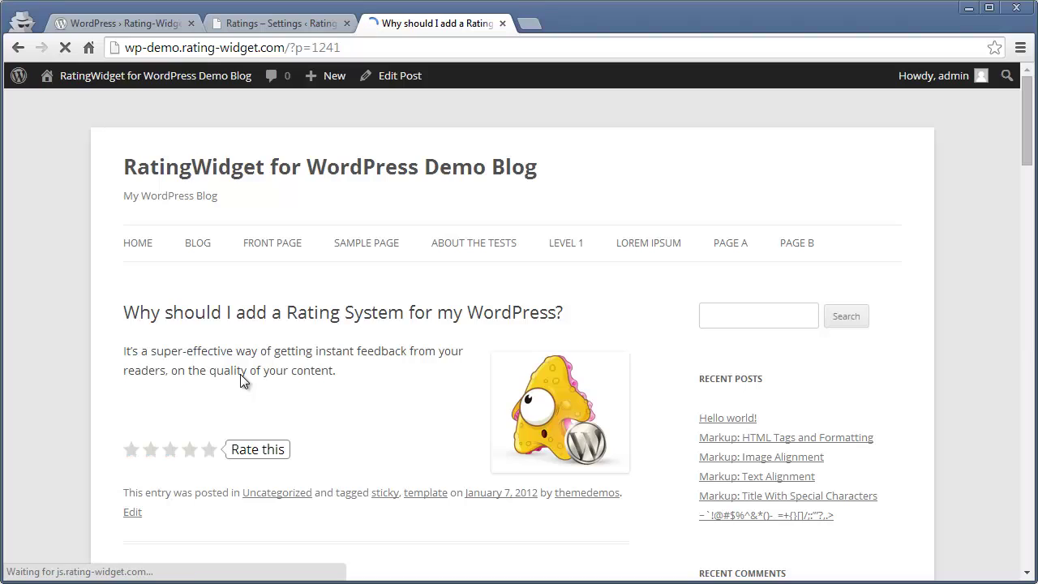
{"action": "left_click", "coordinate": [206, 449]}
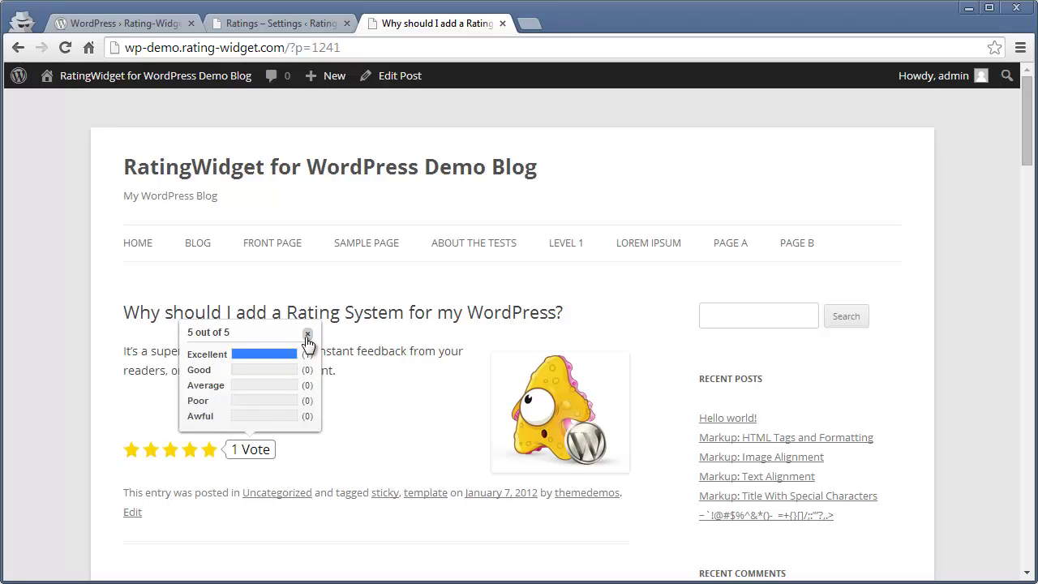
{"action": "left_click", "coordinate": [308, 335]}
Give the comment "RatingWidget is the best!" a thumbs-up vote and dismiss the vote breakdown.
{"action": "scroll", "coordinate": [336, 411], "scroll_direction": "down", "scroll_amount": 3}
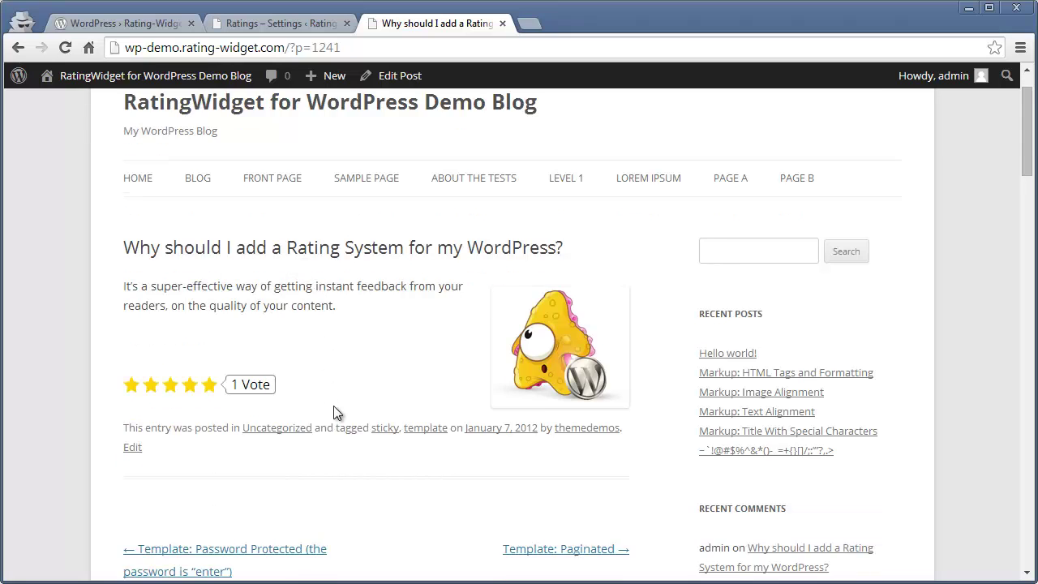
{"action": "scroll", "coordinate": [335, 412], "scroll_direction": "down", "scroll_amount": 3}
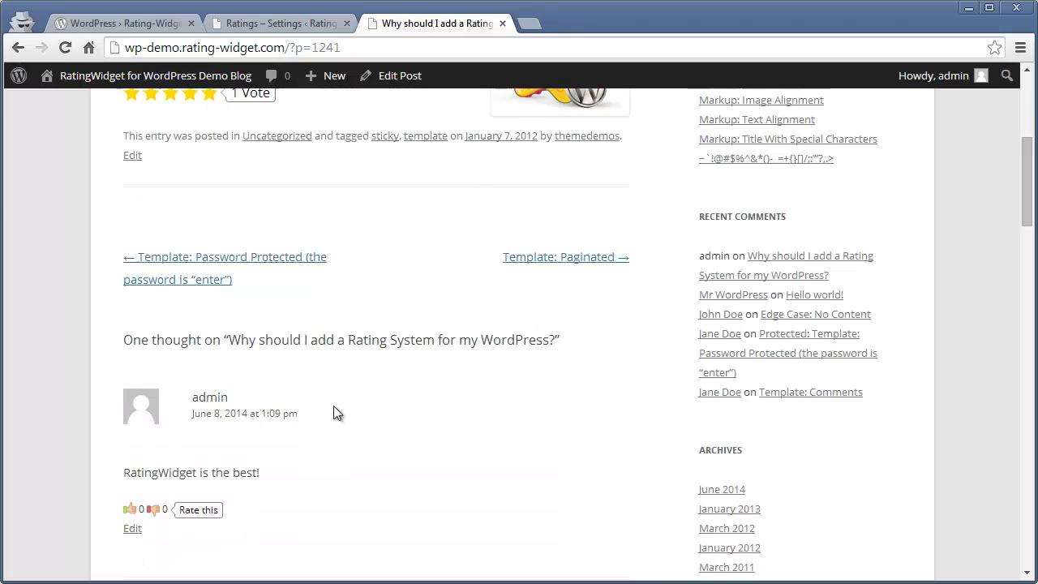
{"action": "left_click", "coordinate": [130, 444]}
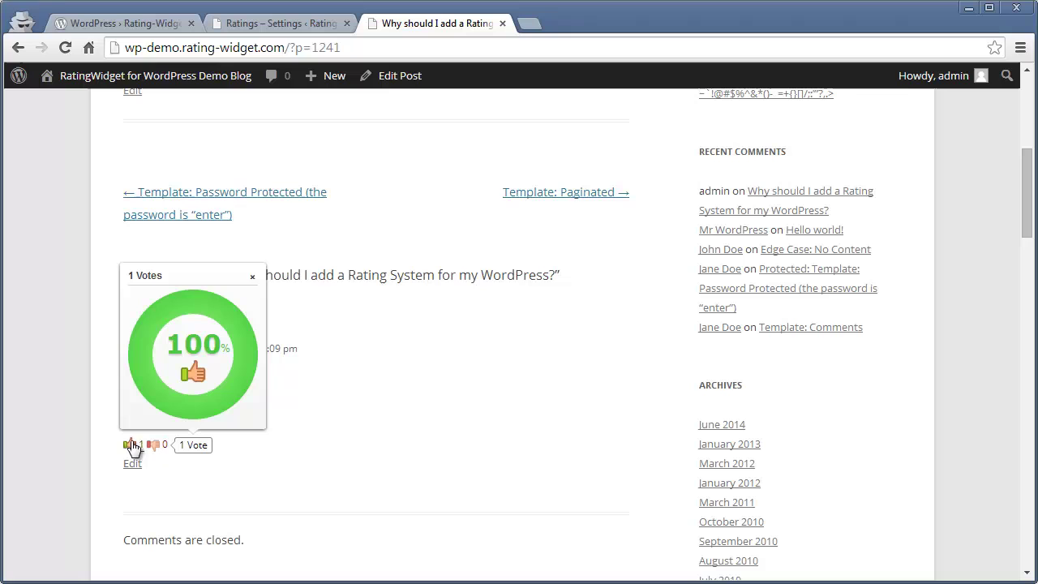
{"action": "left_click", "coordinate": [252, 277]}
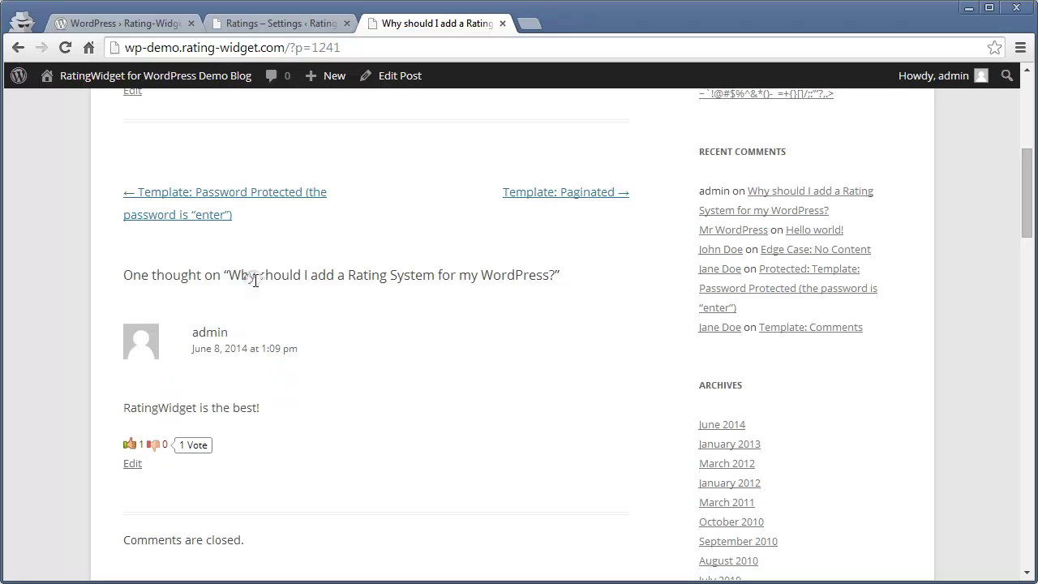
Return to the Ratings settings and place the blog post ratings at TopCenter.
{"action": "left_click", "coordinate": [284, 26]}
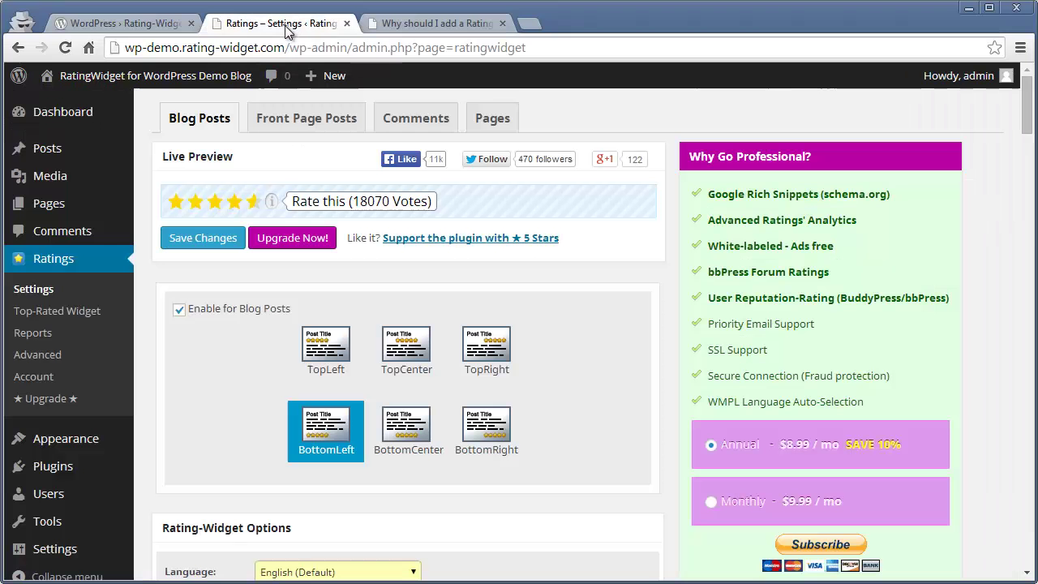
{"action": "left_click", "coordinate": [46, 292]}
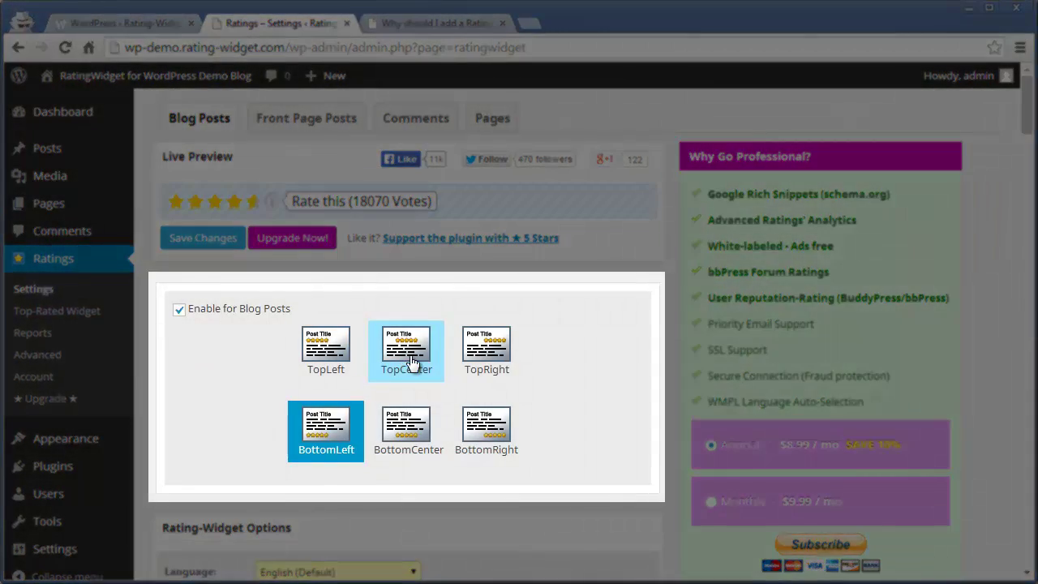
{"action": "left_click", "coordinate": [411, 362]}
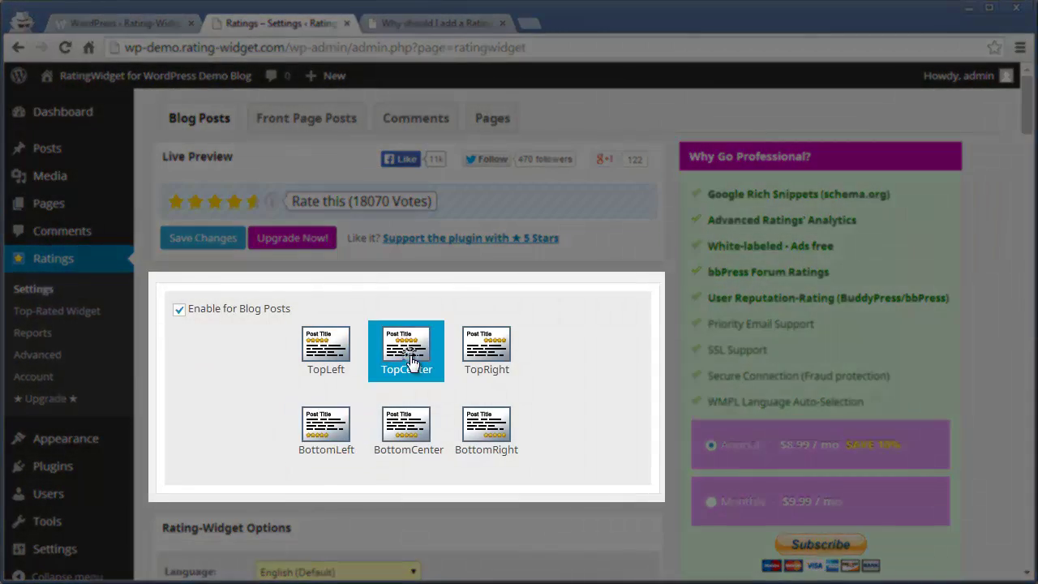
Examine the languages available for the blog post ratings, keeping English (Default).
{"action": "scroll", "coordinate": [410, 360], "scroll_direction": "down", "scroll_amount": 3}
{"action": "scroll", "coordinate": [409, 361], "scroll_direction": "down", "scroll_amount": 1}
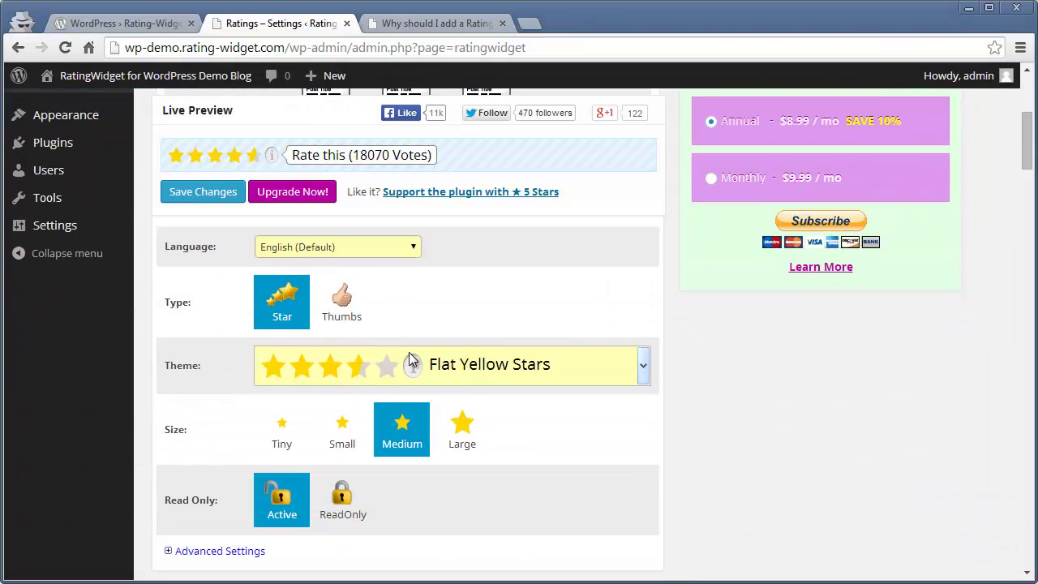
{"action": "left_click", "coordinate": [380, 248]}
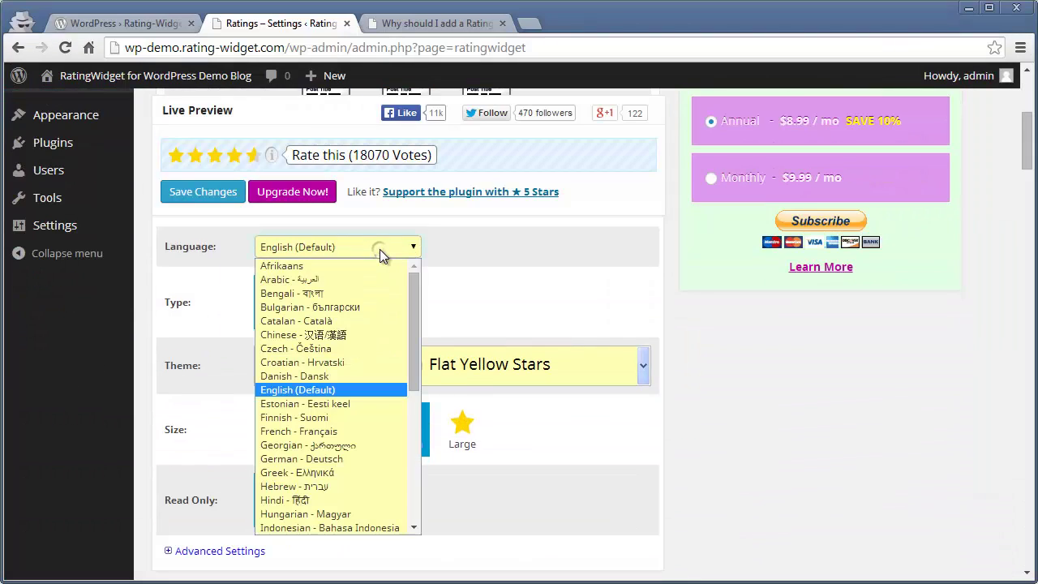
{"action": "left_click_drag", "start_coordinate": [417, 290], "coordinate": [411, 392]}
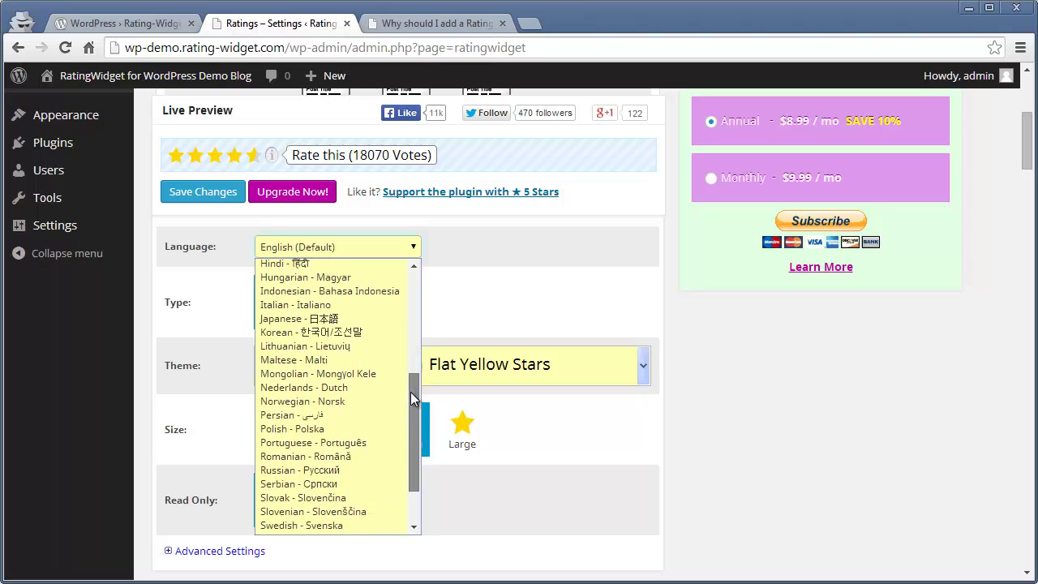
{"action": "left_click", "coordinate": [471, 307]}
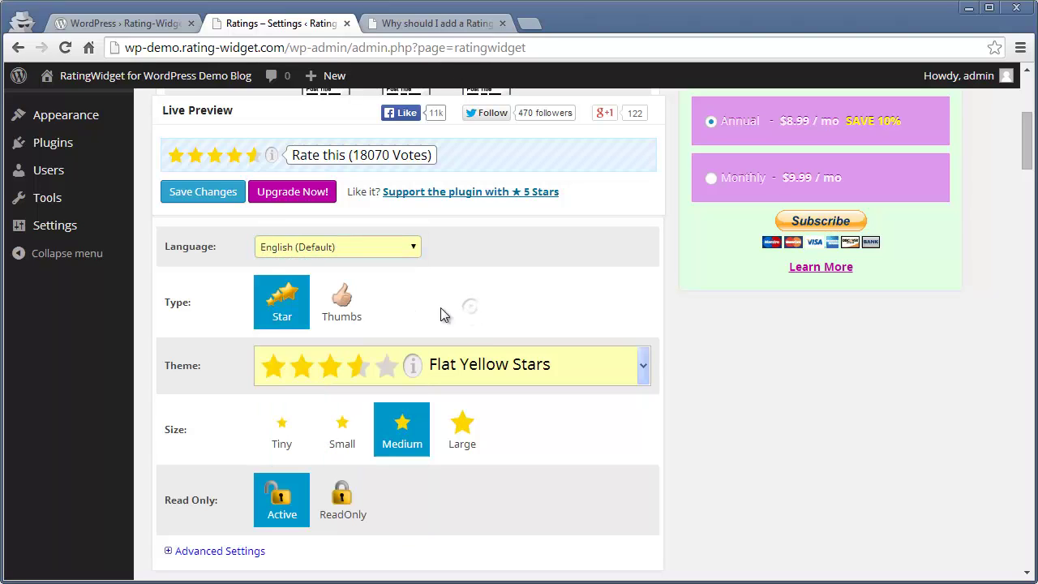
Try the Thumbs rating type for blog posts and switch back to Star.
{"action": "left_click", "coordinate": [345, 313]}
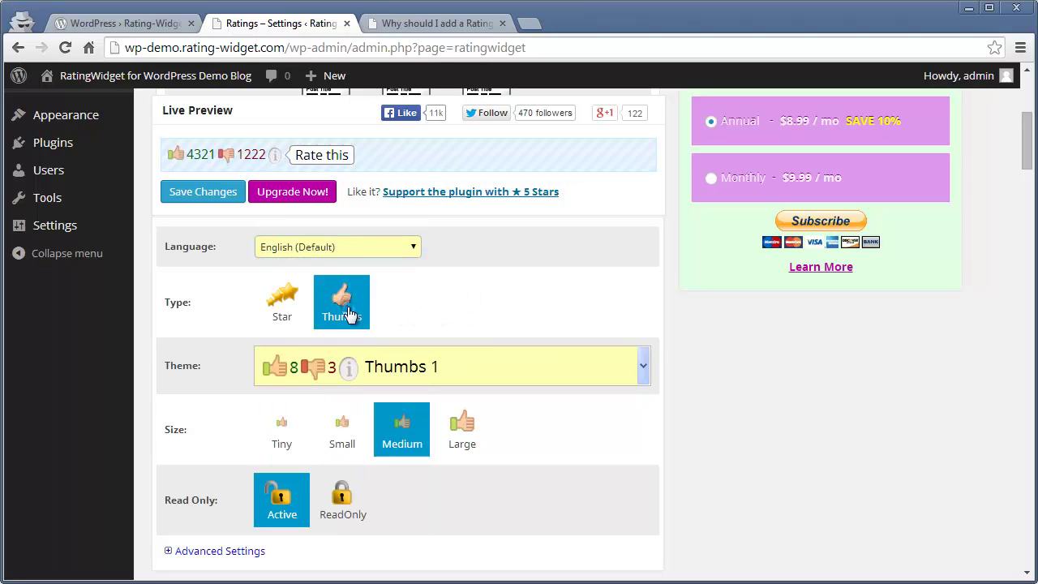
{"action": "left_click", "coordinate": [298, 315]}
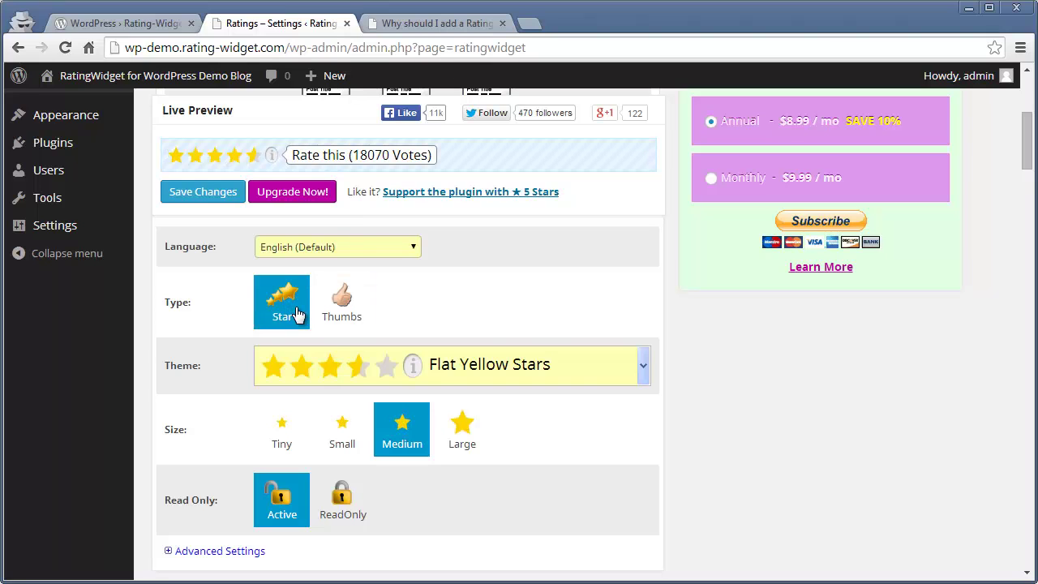
Set the star theme for the blog post ratings to Flat Magenta Stars.
{"action": "left_click", "coordinate": [604, 369]}
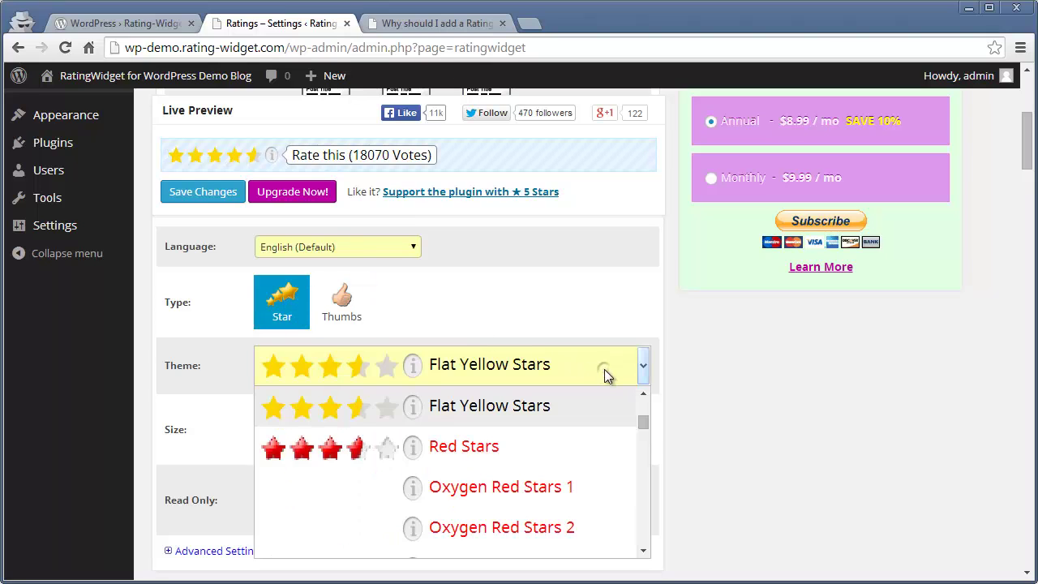
{"action": "left_click", "coordinate": [646, 416]}
{"action": "left_click_drag", "start_coordinate": [645, 417], "coordinate": [634, 471]}
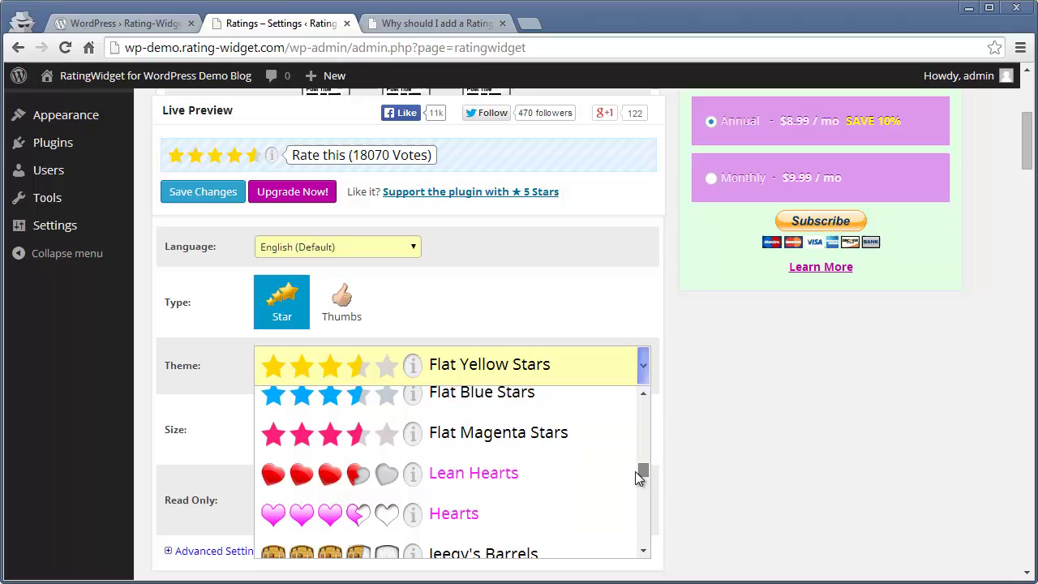
{"action": "left_click", "coordinate": [596, 423]}
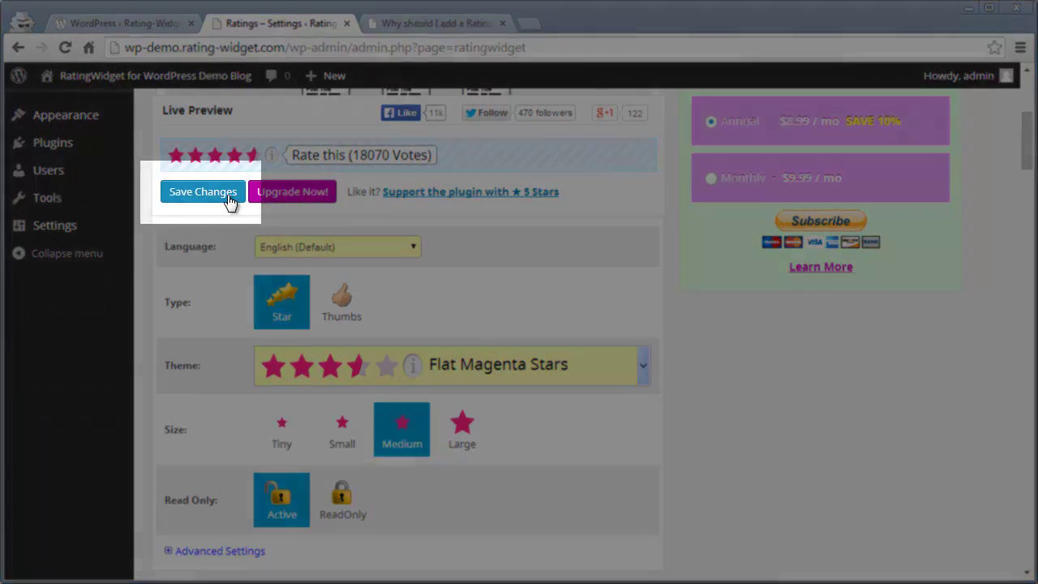
Save the blog post rating settings and view the magenta star rating on the published post.
{"action": "left_click", "coordinate": [227, 194]}
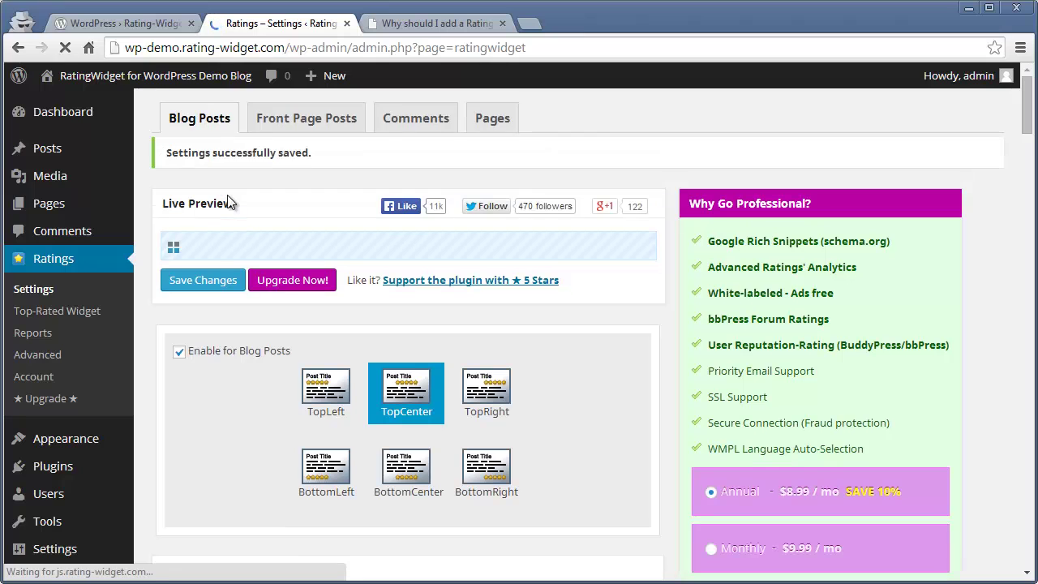
{"action": "left_click", "coordinate": [420, 25]}
{"action": "left_click_drag", "start_coordinate": [1026, 194], "coordinate": [1026, 113]}
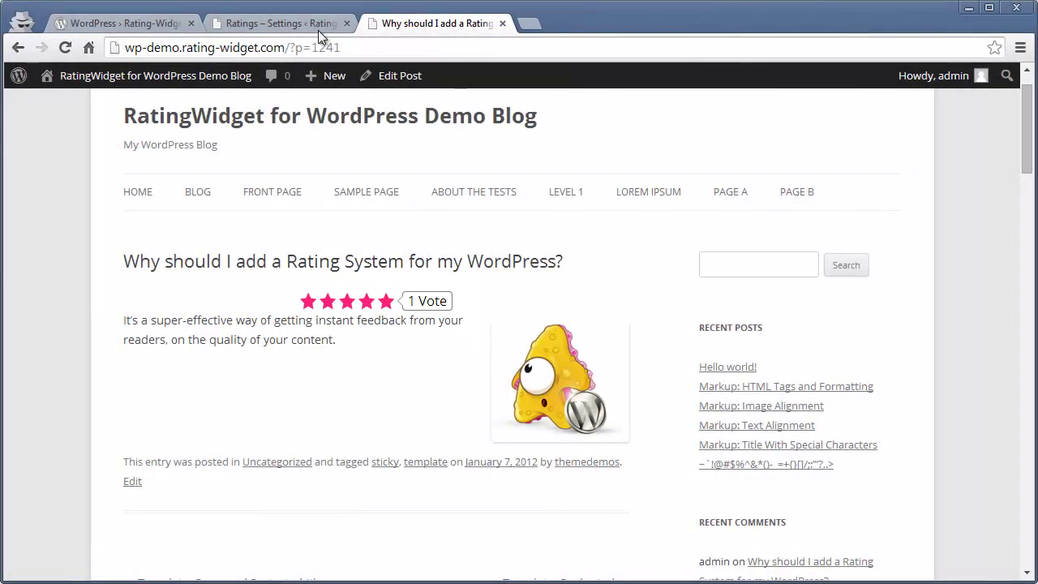
On the site's Widgets page, add Rating-Widget: Top Rated above Search in the Main Sidebar and save it with its default options.
{"action": "left_click", "coordinate": [276, 24]}
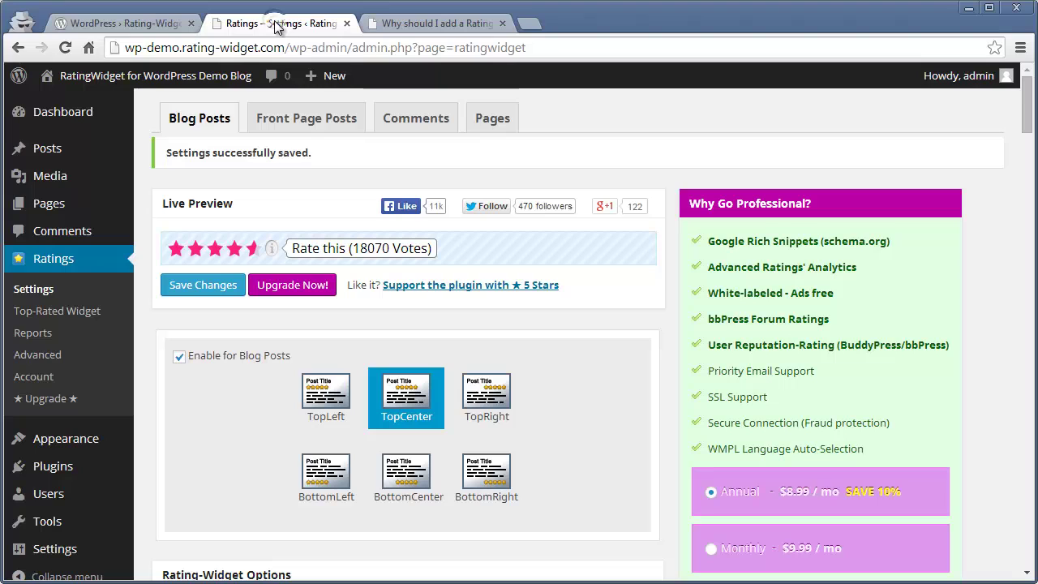
{"action": "mouse_move", "coordinate": [104, 451]}
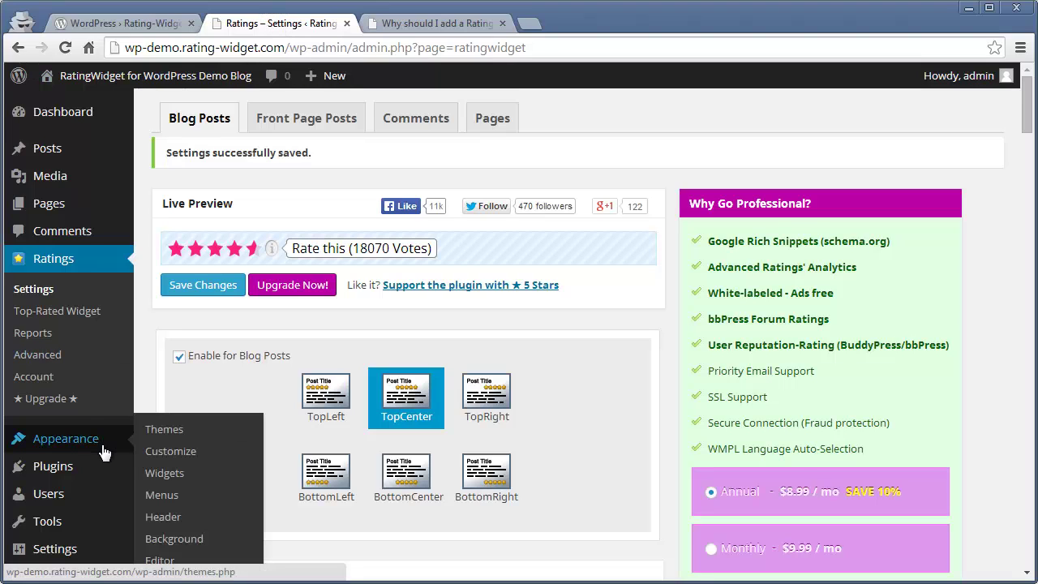
{"action": "left_click", "coordinate": [208, 483]}
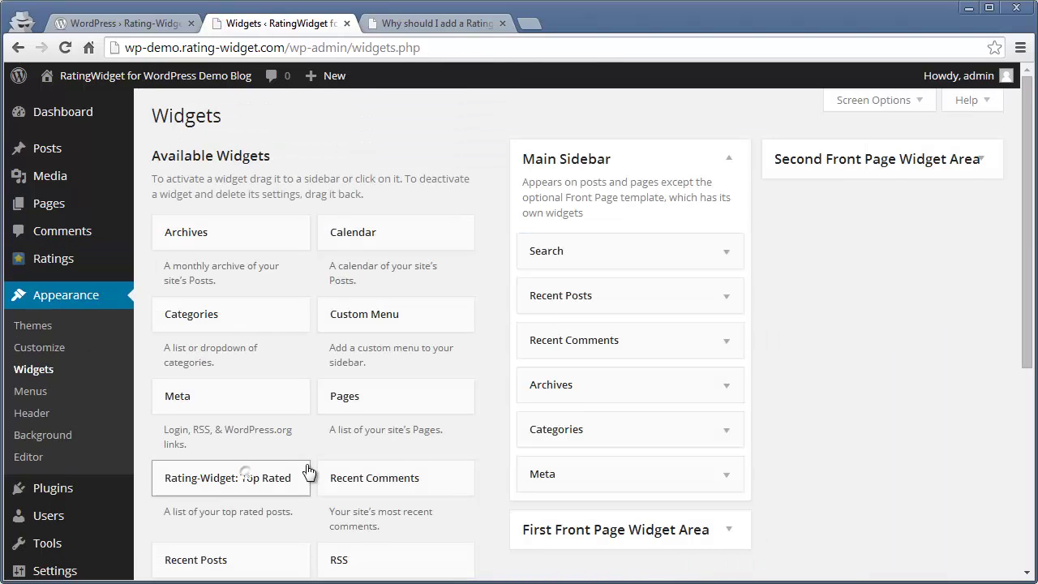
{"action": "left_click_drag", "start_coordinate": [308, 471], "coordinate": [619, 225]}
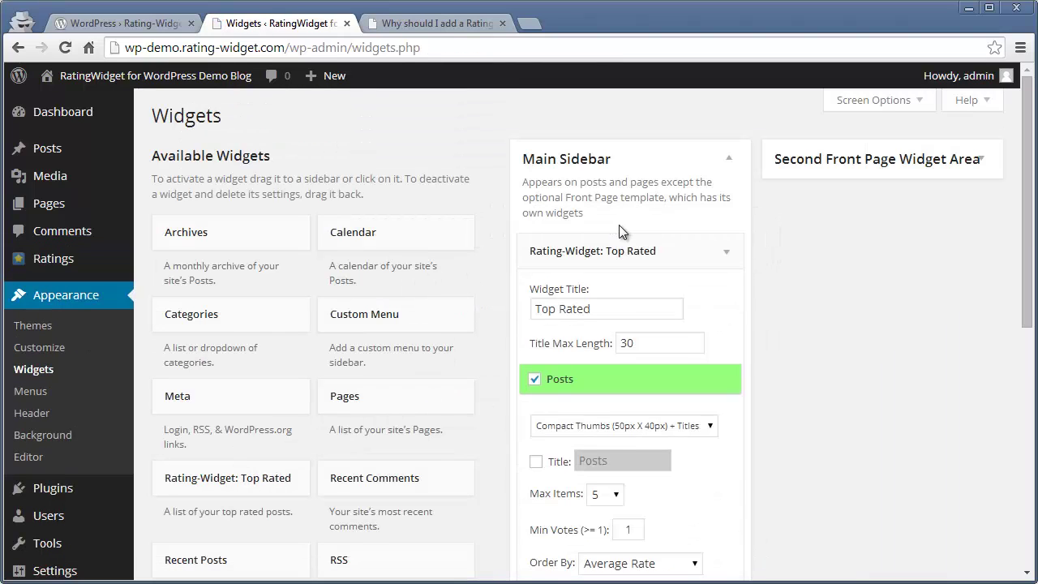
{"action": "left_click_drag", "start_coordinate": [1023, 298], "coordinate": [1007, 362]}
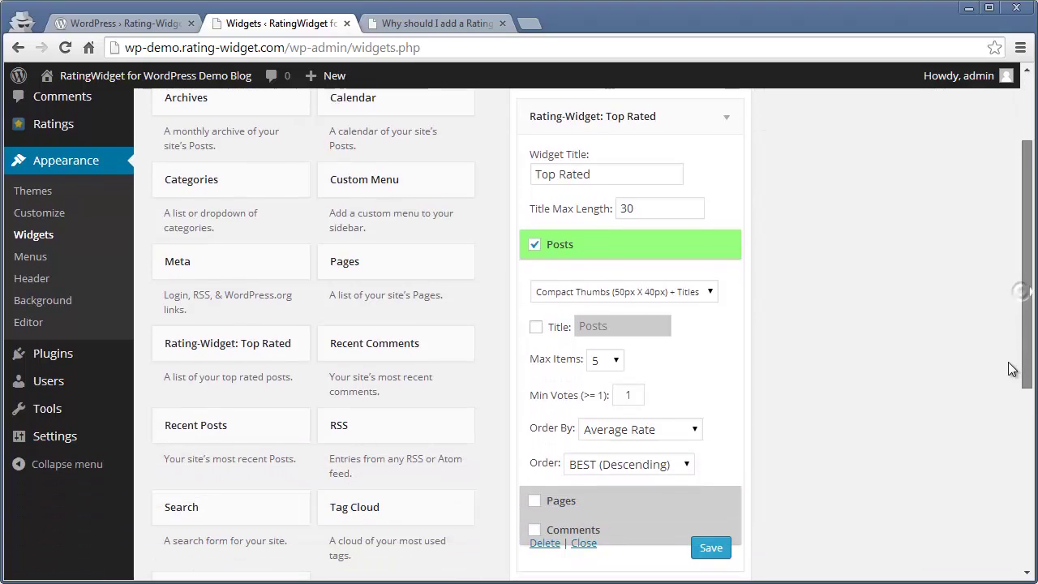
{"action": "left_click", "coordinate": [713, 513]}
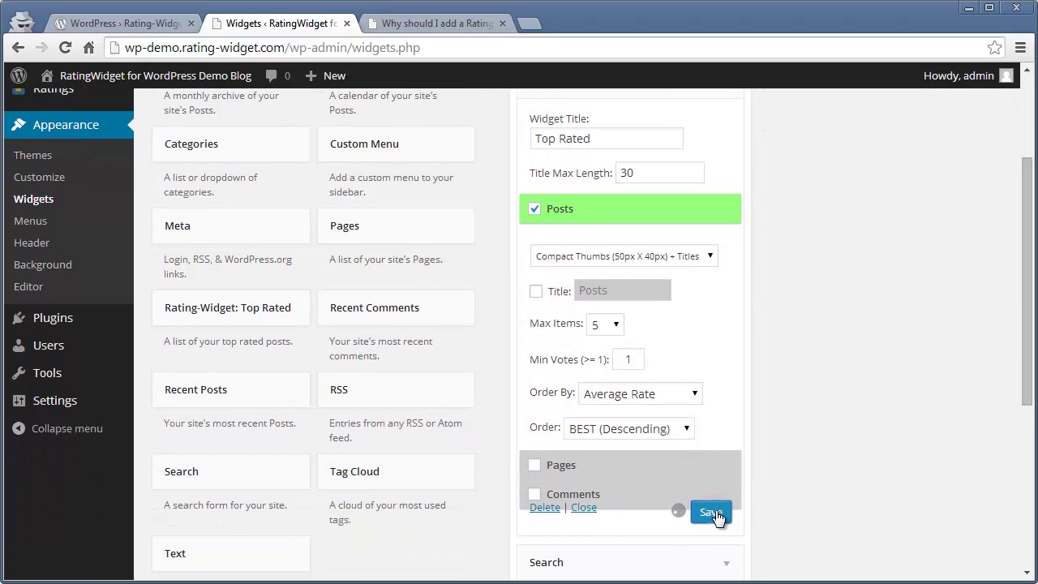
Reload the published blog post to check the Top Rated widget in its sidebar.
{"action": "left_click", "coordinate": [466, 24]}
{"action": "key", "text": "F5"}
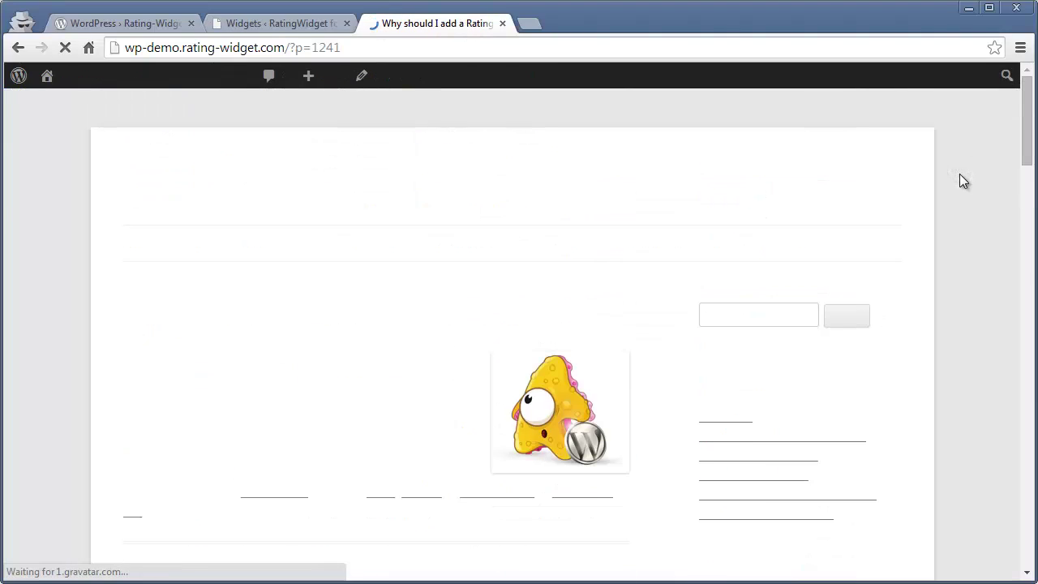